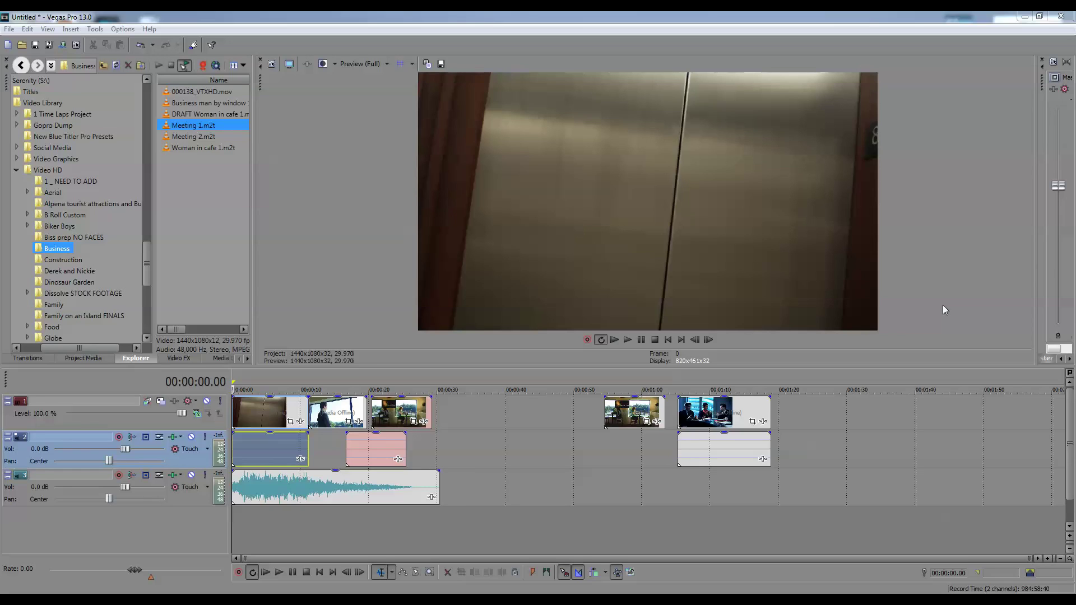
Delete the Meeting clips between 00:54 and 01:18, then select the remaining 0–00:30 region
drag(439, 507, 233, 513)
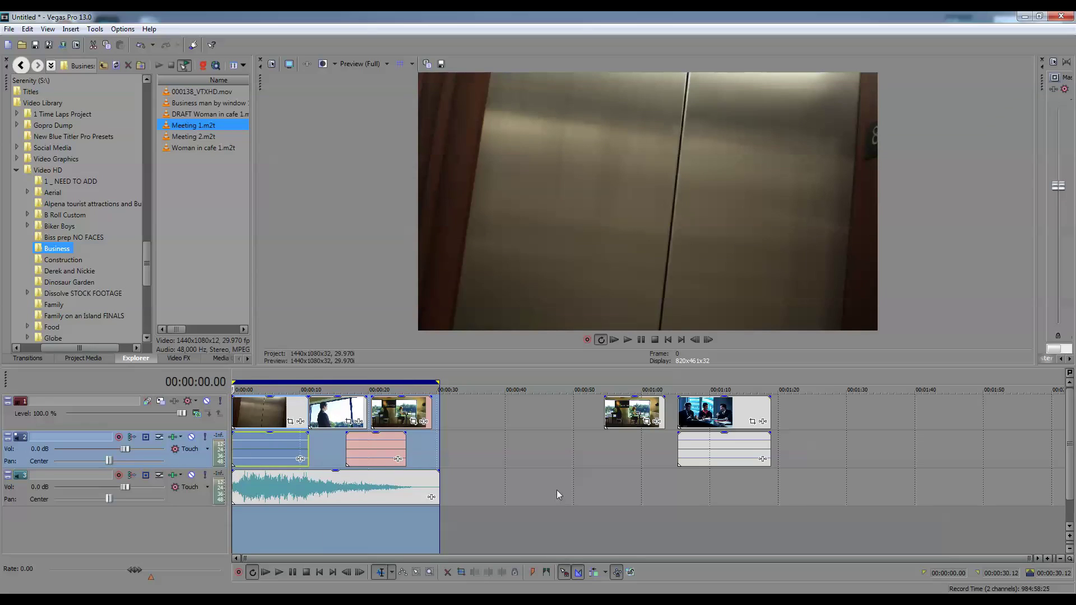
drag(605, 379, 771, 421)
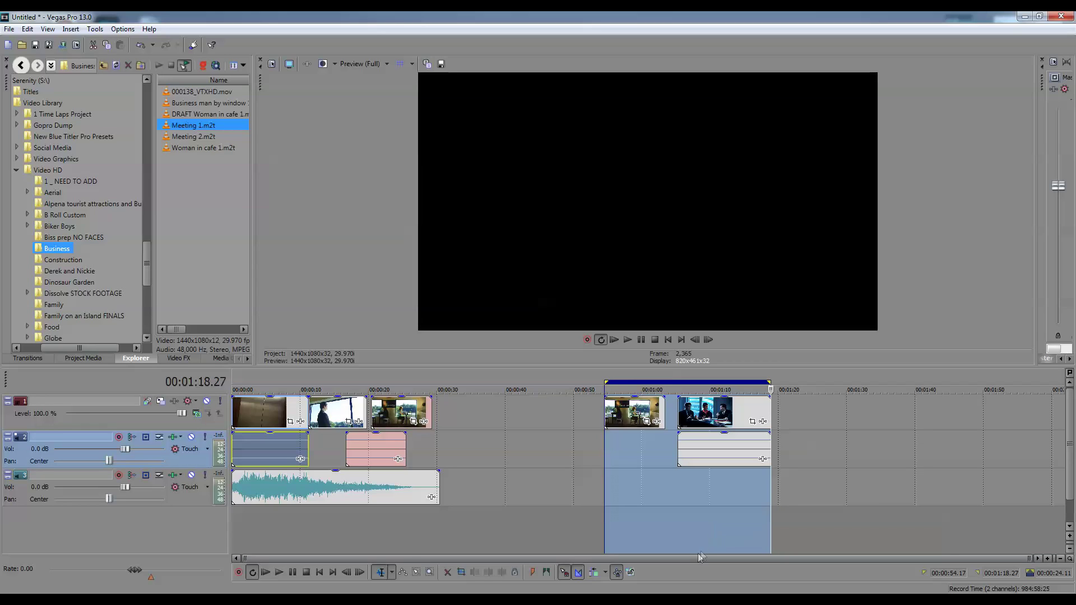
key(ctrl+z)
click(382, 529)
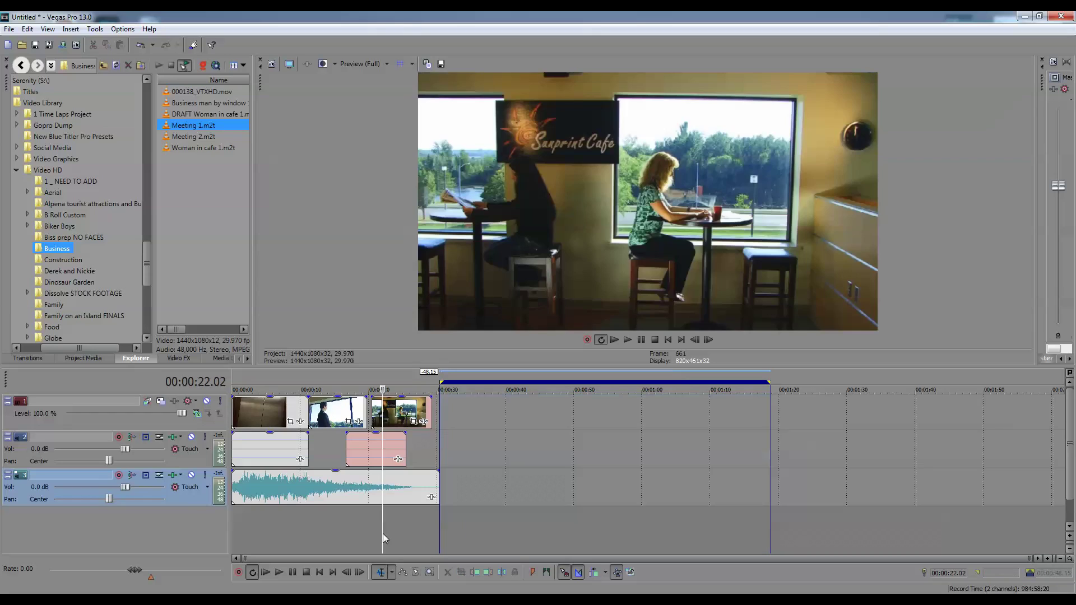
double_click(393, 372)
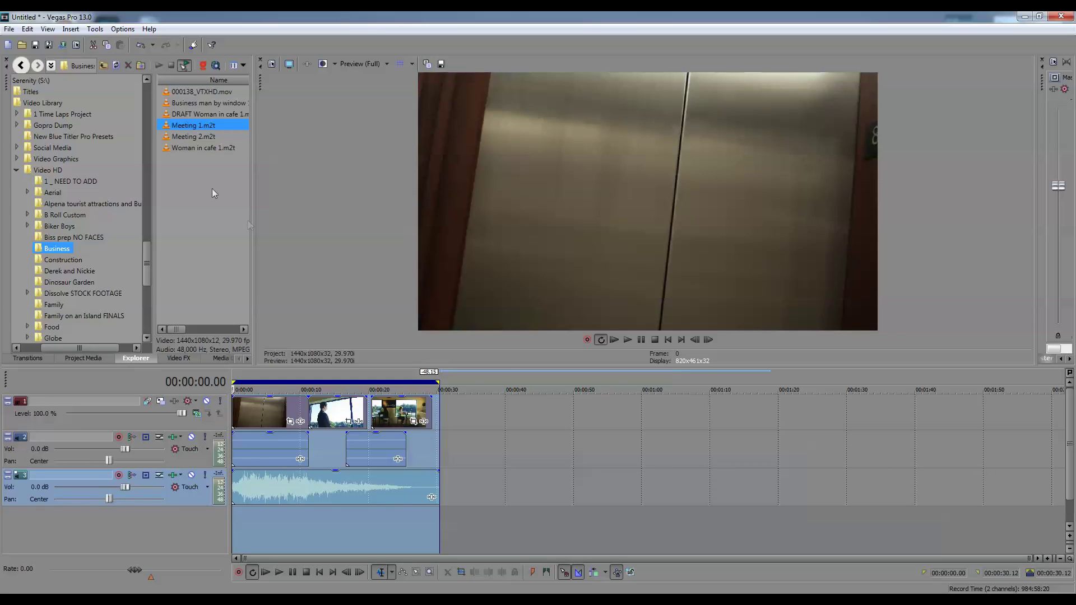
click(78, 359)
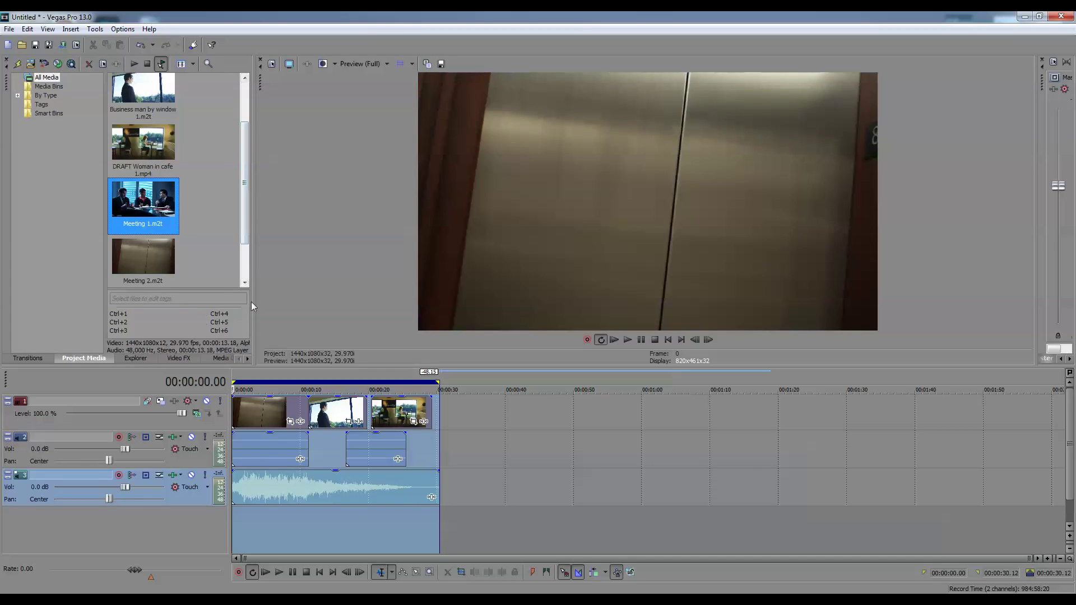
Widen the Project Media panel into a thumbnail grid and remove all unused media
drag(256, 301, 465, 302)
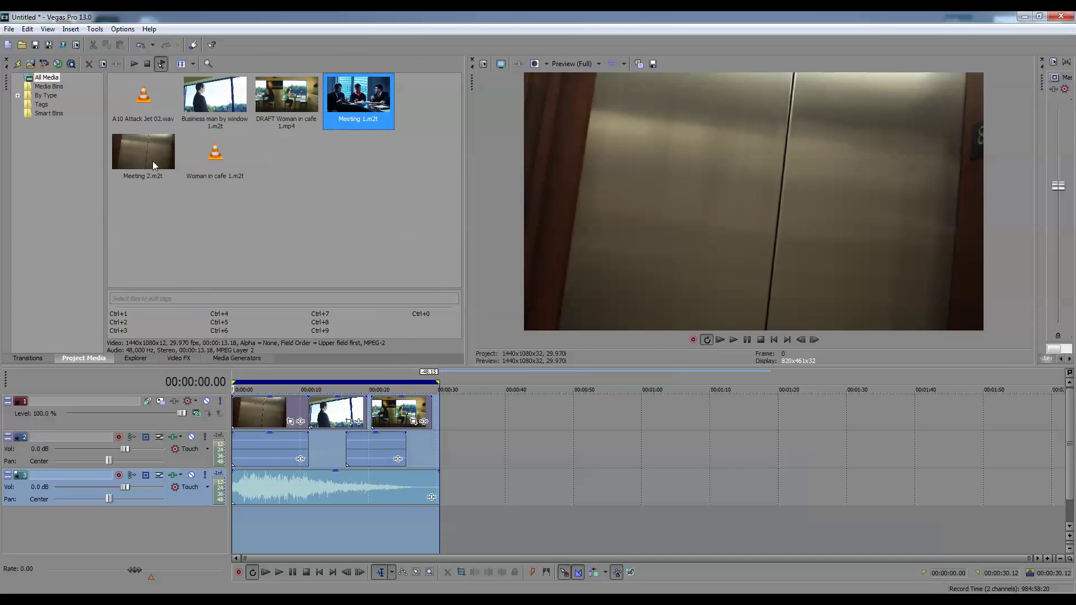
click(17, 64)
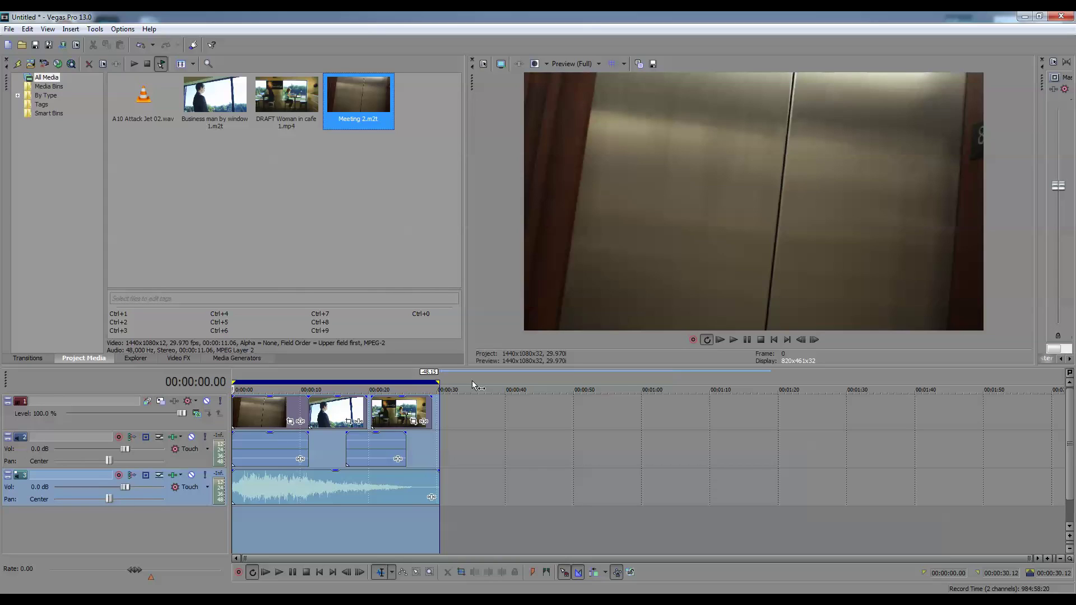
click(9, 28)
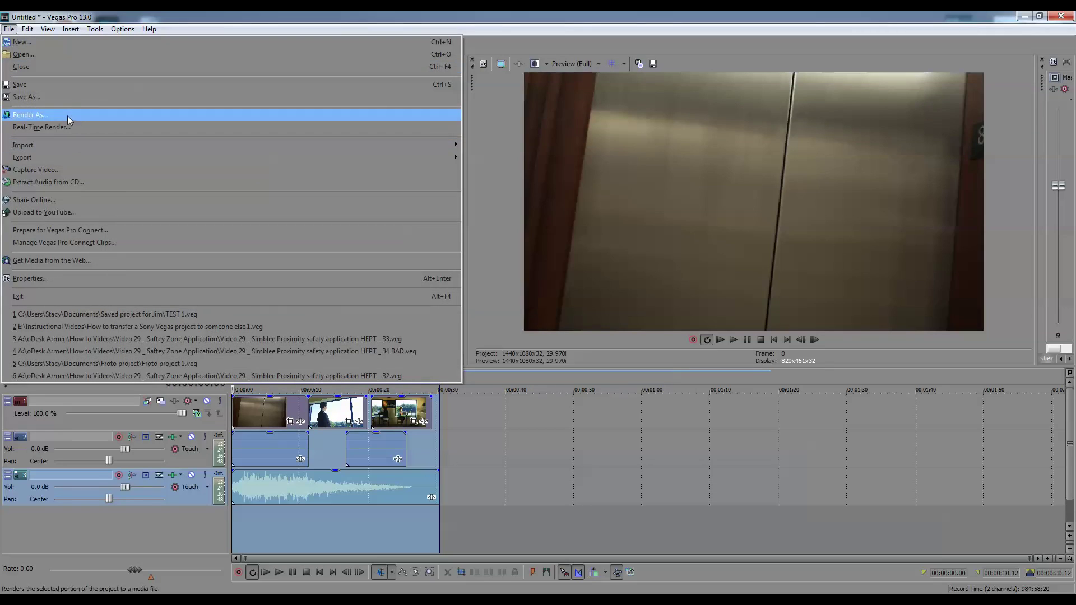
Save the project as 'test' in Documents > 1 Pond project for Jim Studio with Copy media enabled
click(71, 99)
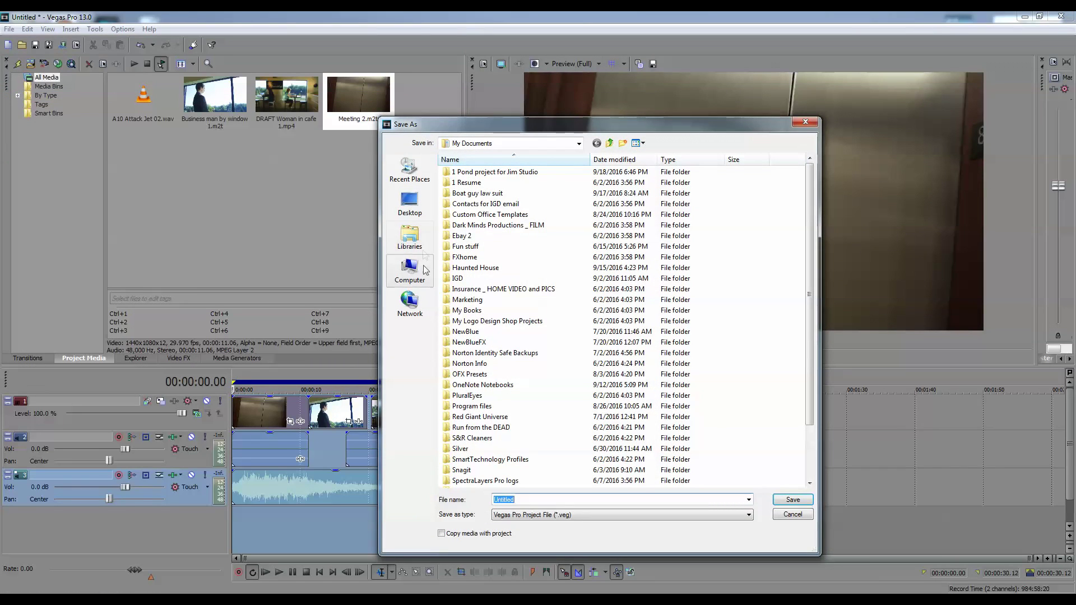
click(426, 244)
double_click(465, 170)
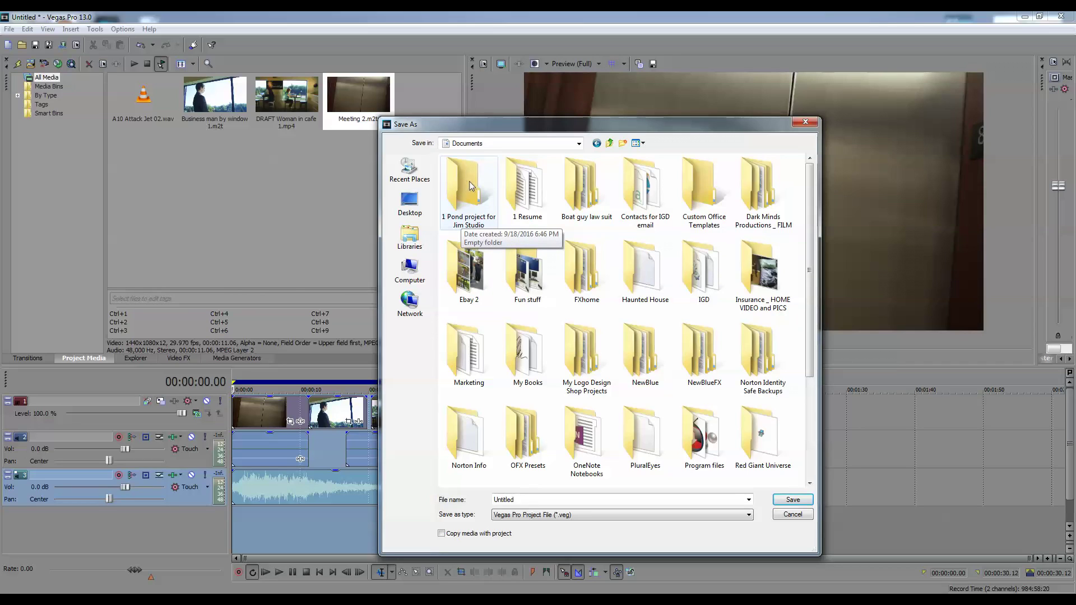
click(463, 194)
double_click(477, 193)
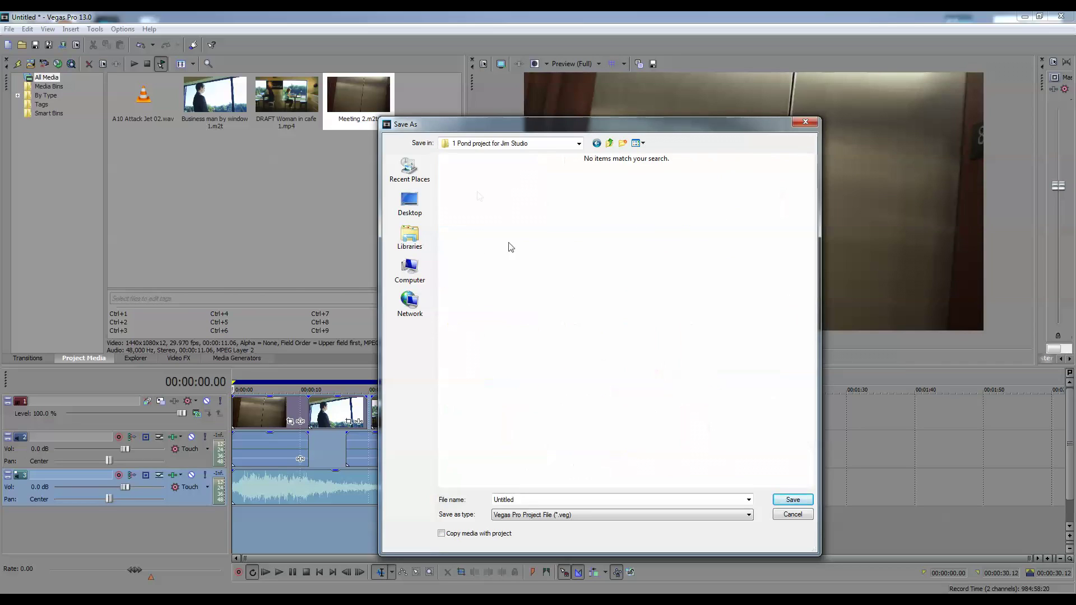
click(571, 498)
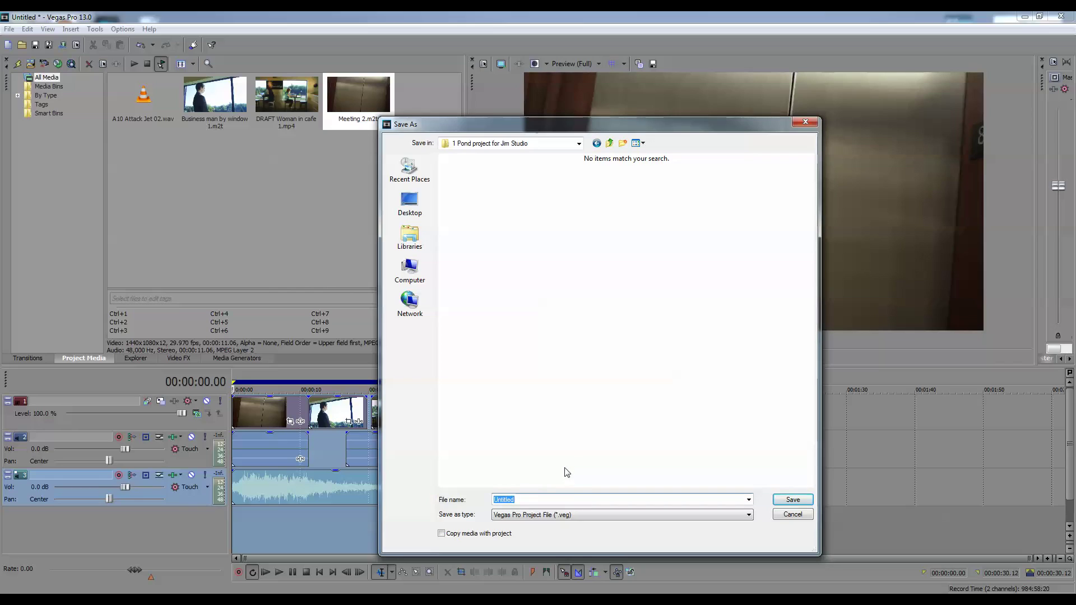
text(test)
click(449, 535)
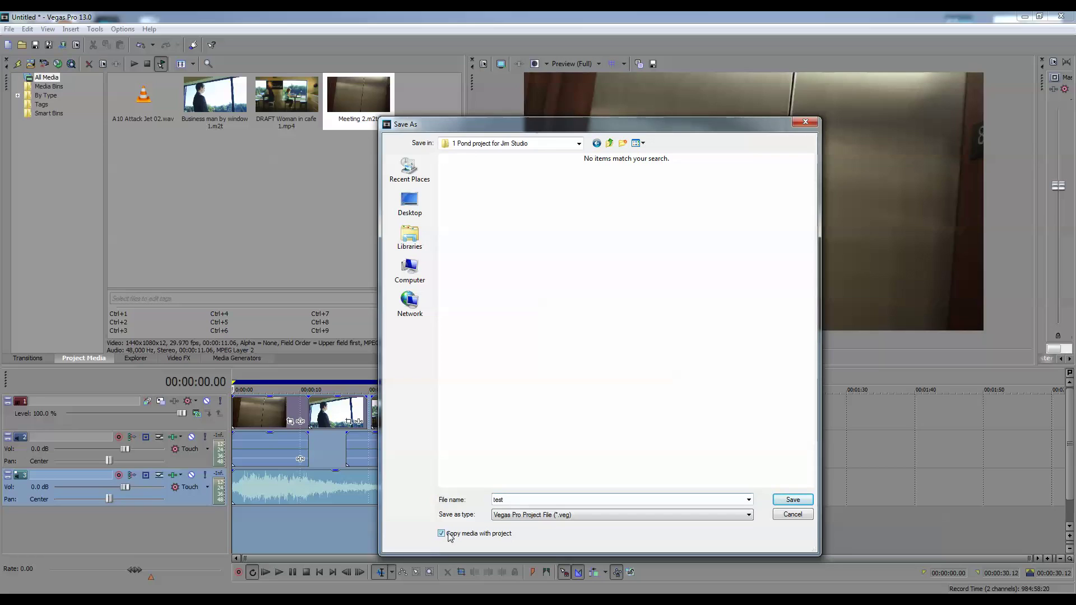
click(793, 499)
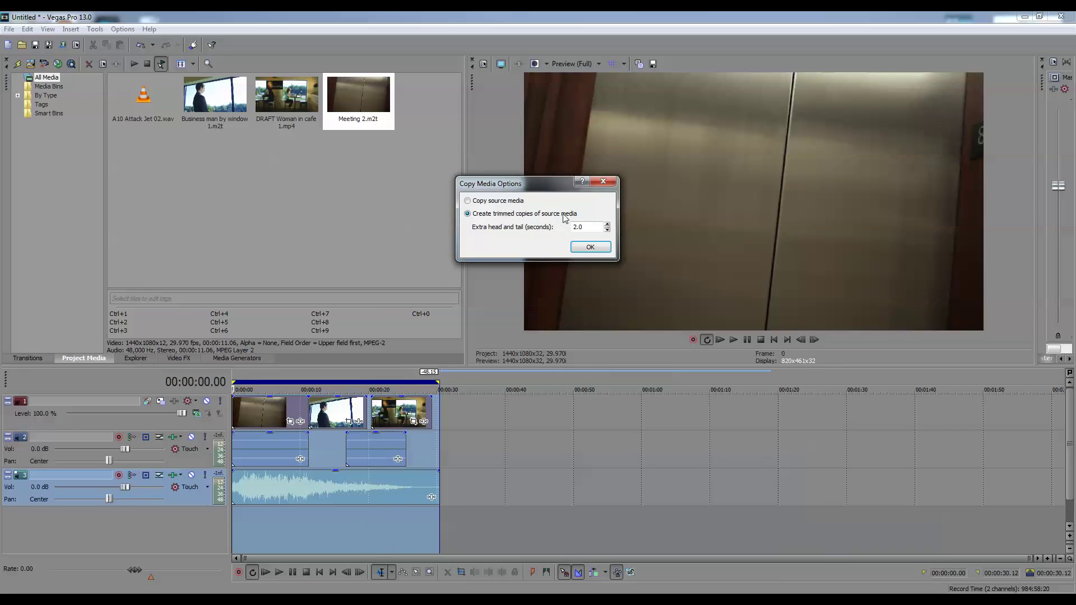
Save with trimmed copies of source media and 2.0-second head and tail, accept the warning, and close Vegas
click(468, 200)
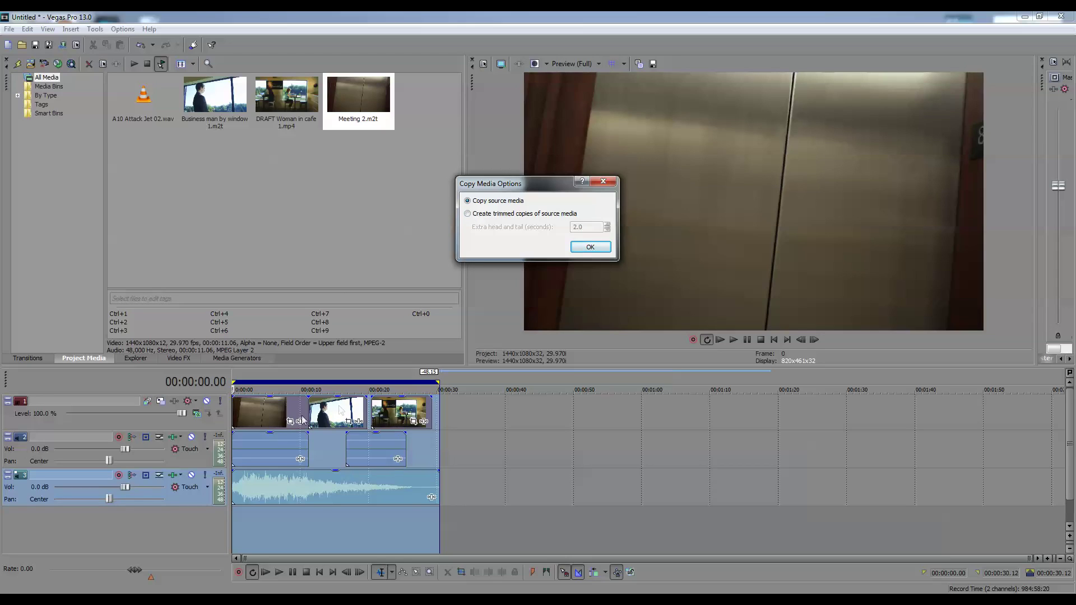
click(468, 214)
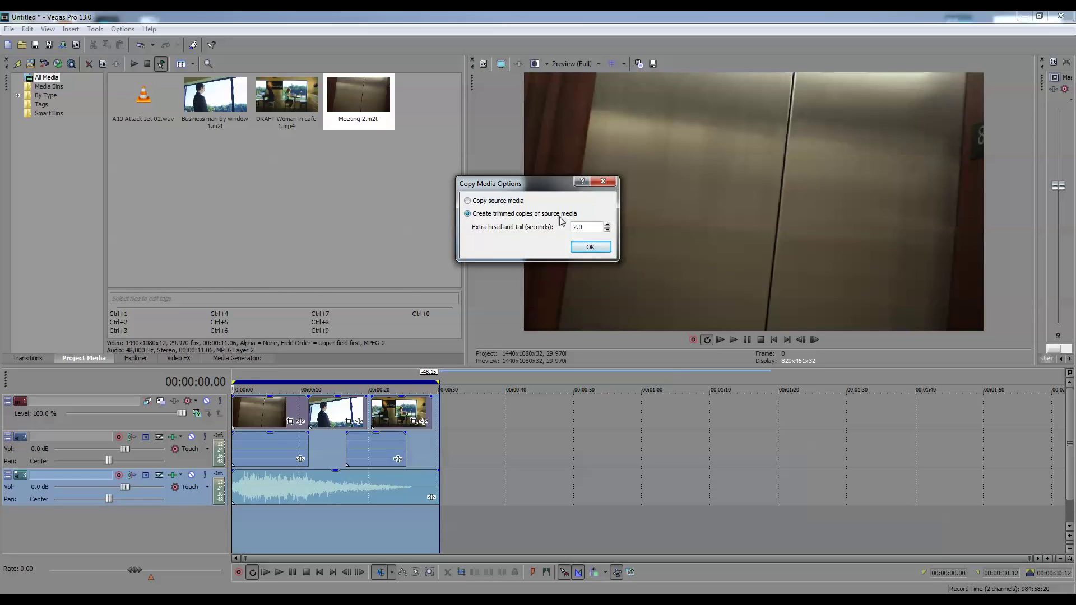
double_click(580, 227)
click(588, 247)
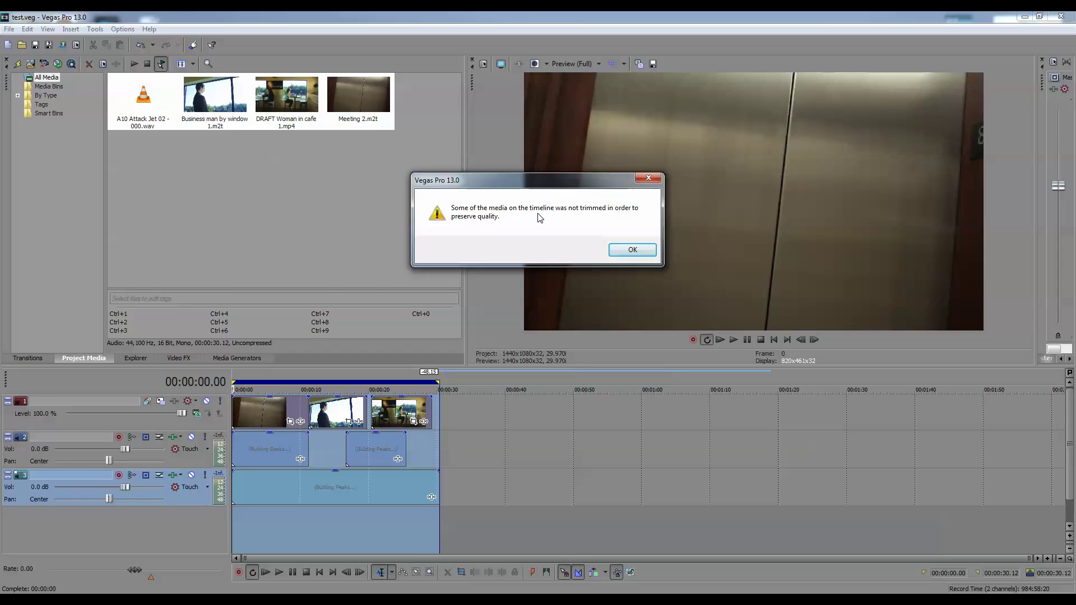
click(631, 250)
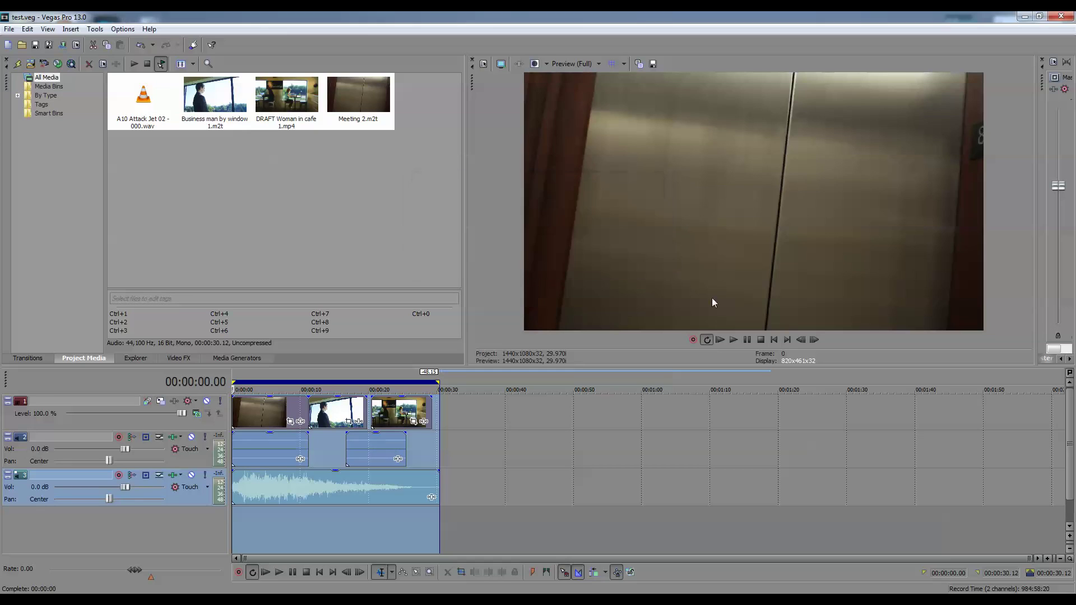
click(1065, 17)
Open test.veg from Documents > 1 Pond project for Jim Studio in Windows Explorer
key(super)
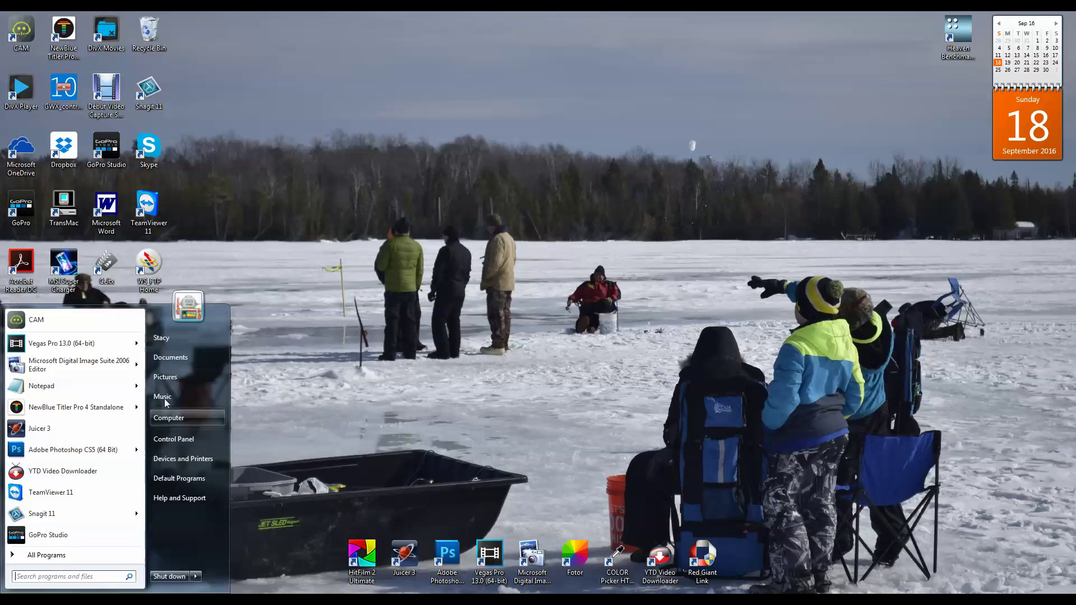
click(168, 357)
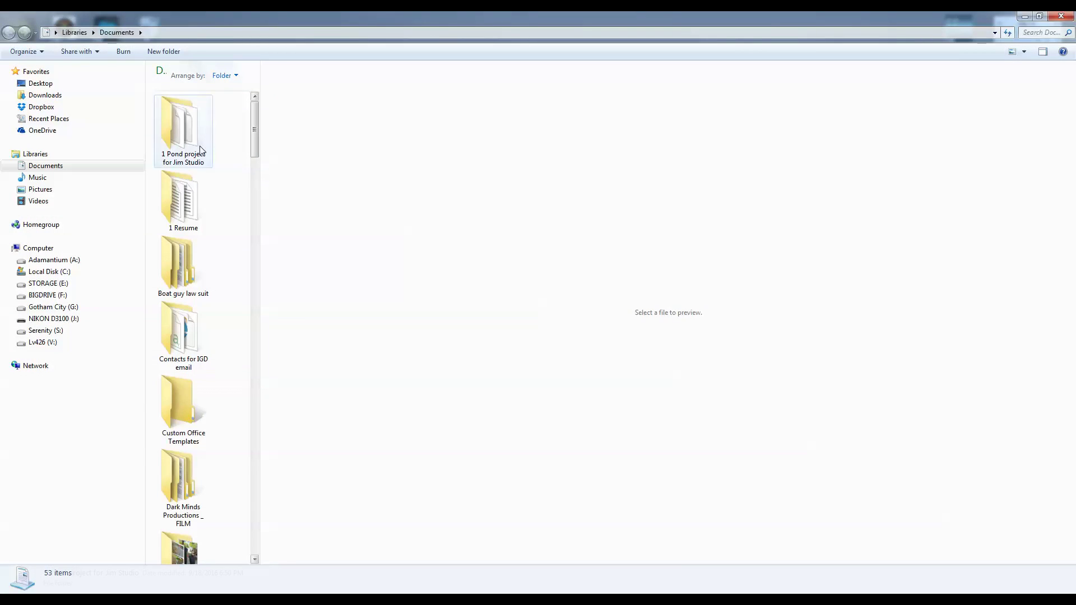
double_click(200, 150)
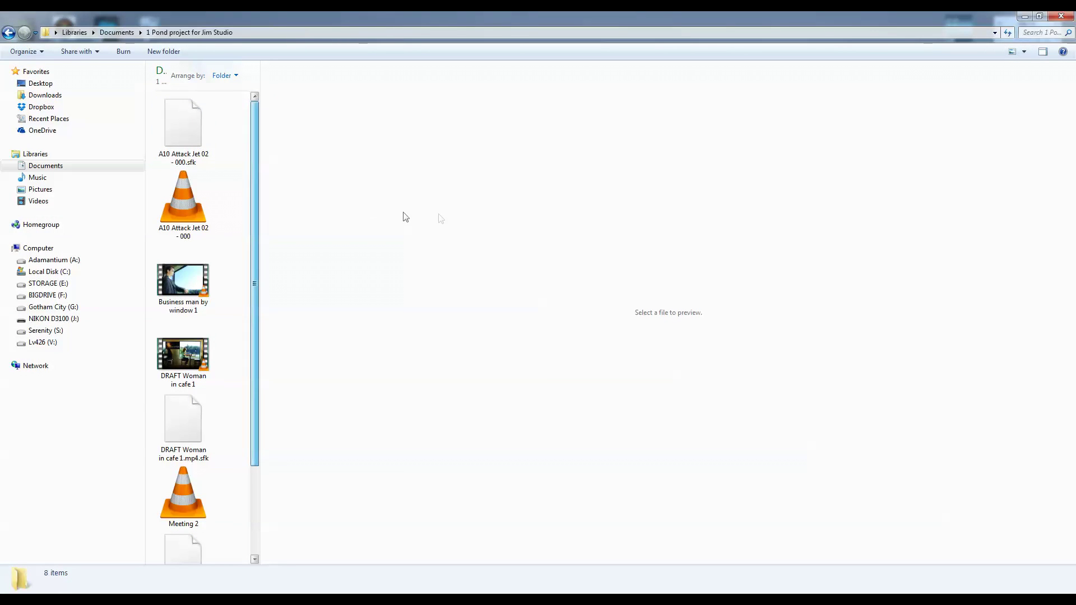
drag(259, 235, 618, 236)
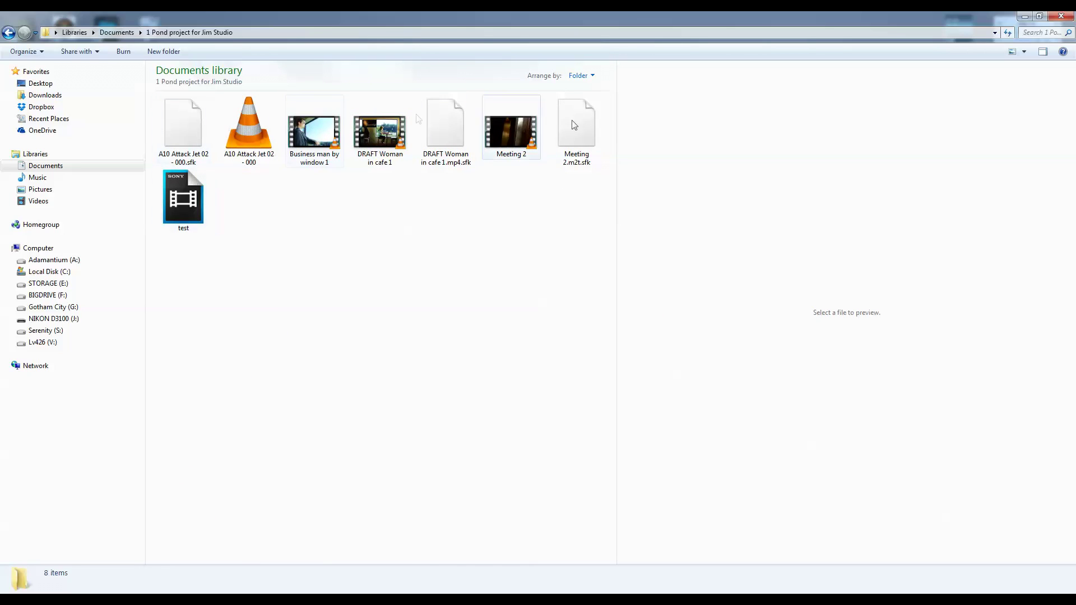
double_click(191, 209)
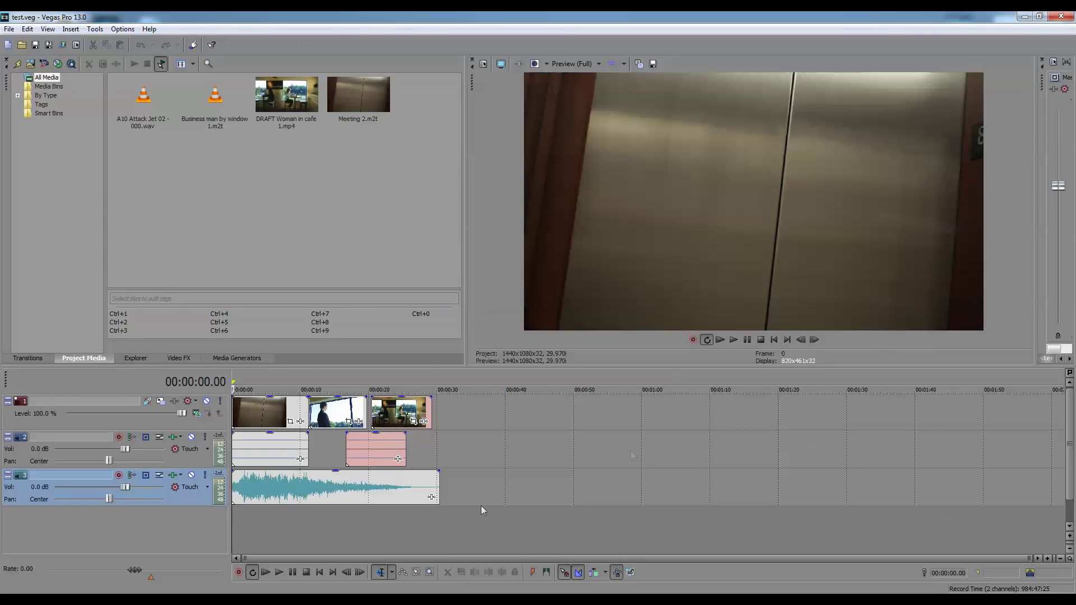
Scrub the timeline around 00:23 to preview the cafe and businessman shots
click(396, 518)
mouse_move(395, 518)
mouse_down()
mouse_move(330, 521)
mouse_move(385, 522)
mouse_up()
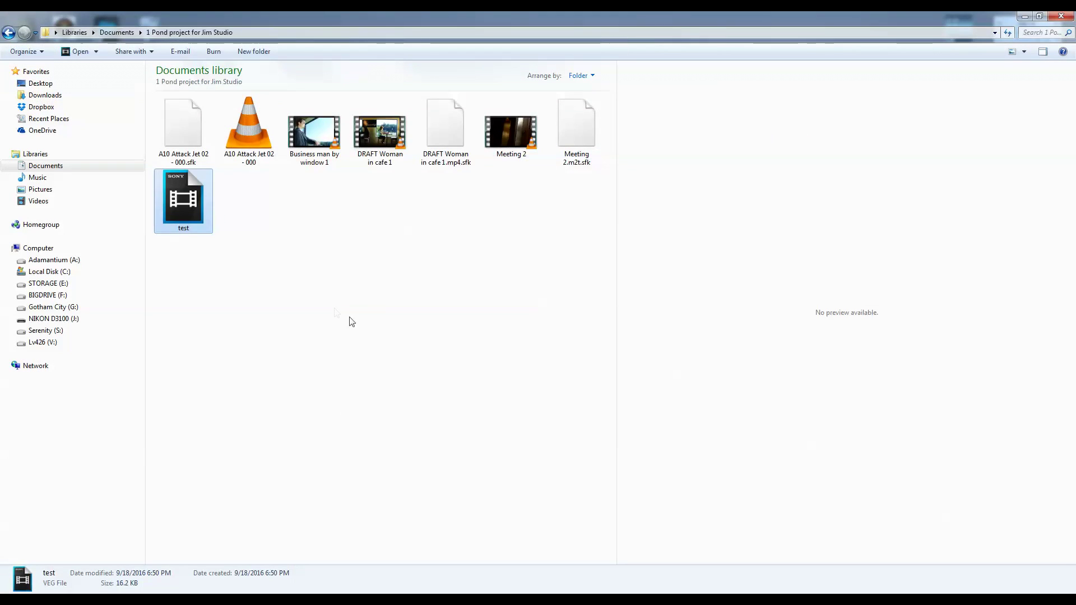
Send the 1 Pond project for Jim Studio folder to a compressed zip in Documents and check its 97.1 MB size
key(alt+Up)
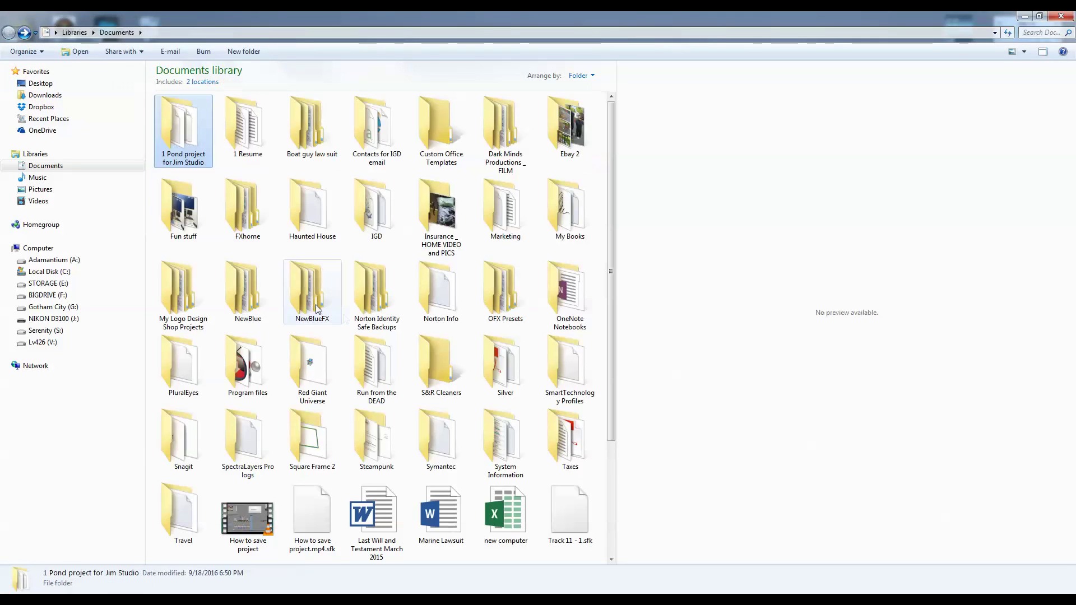
right_click(170, 106)
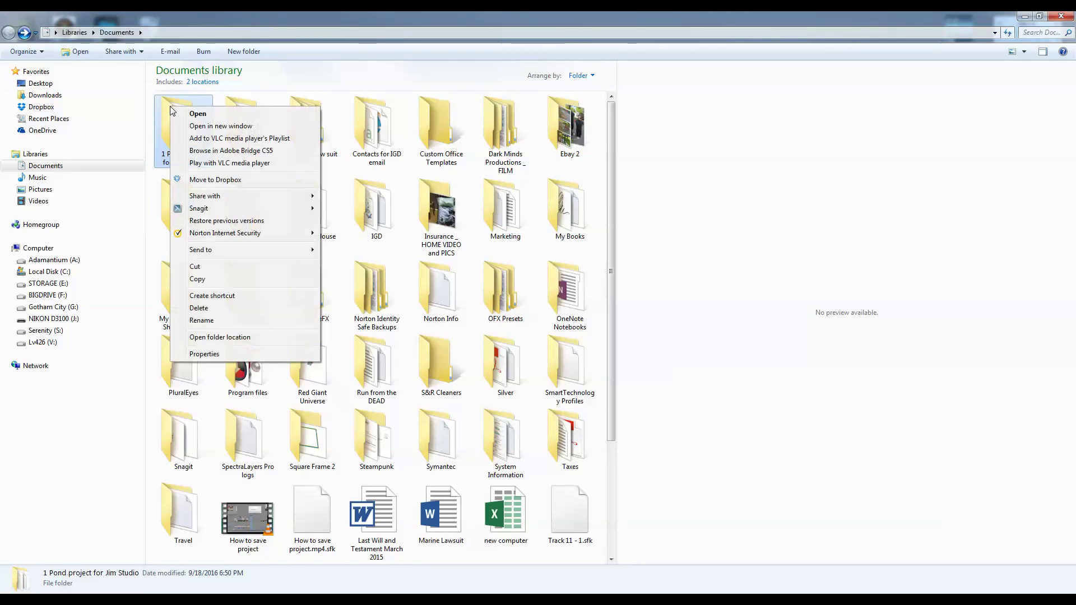
mouse_move(254, 251)
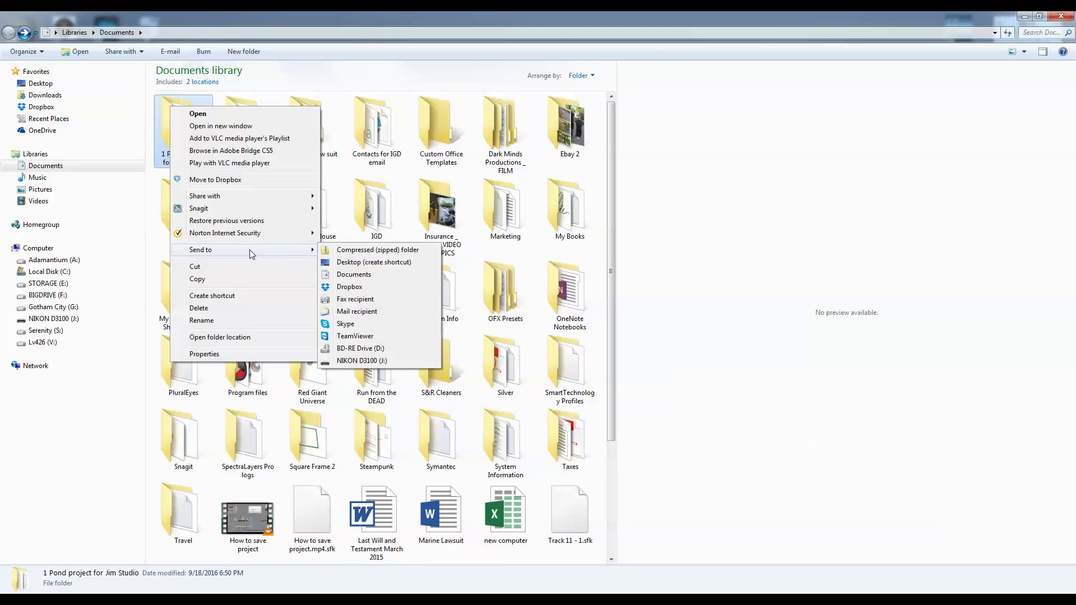
click(360, 253)
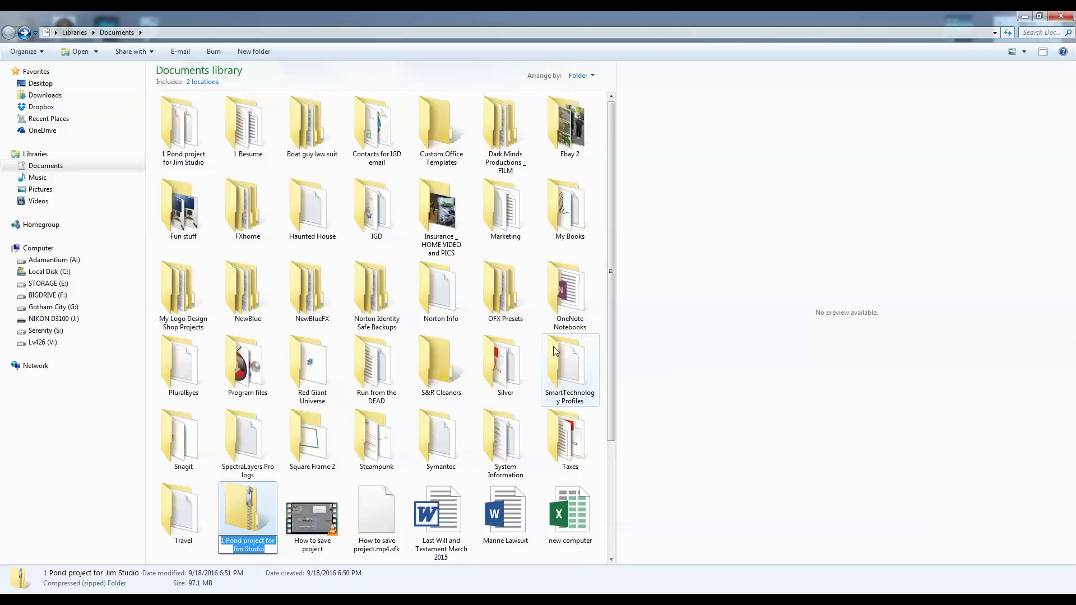
click(535, 348)
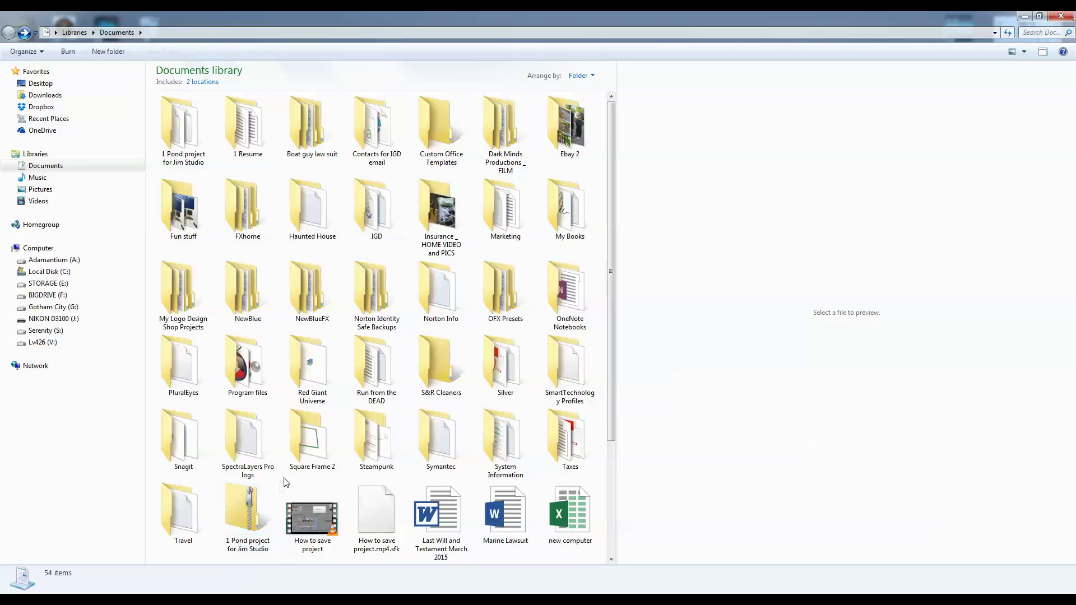
click(245, 506)
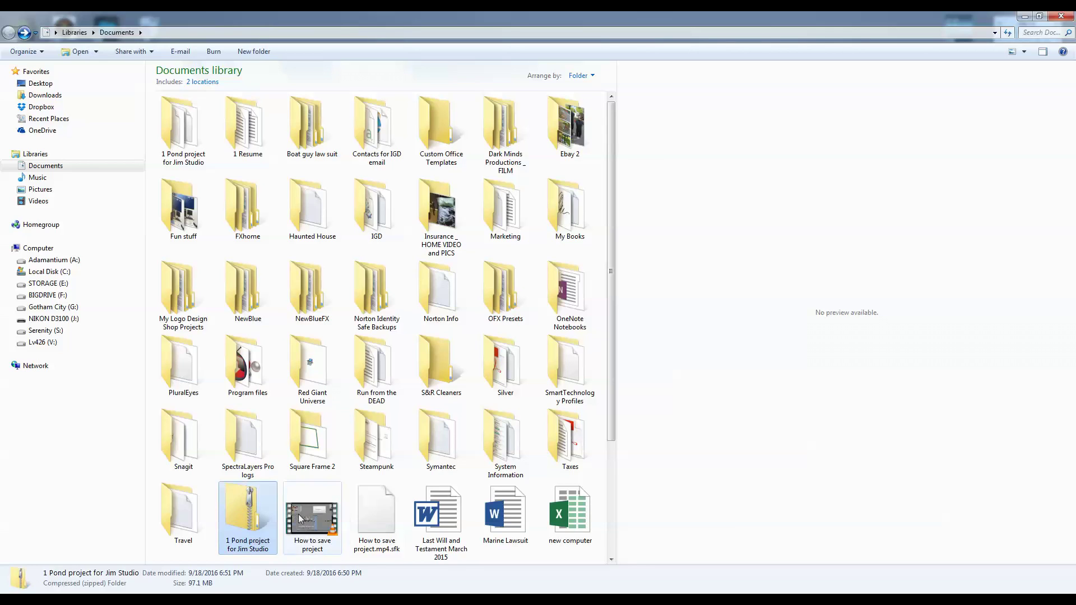